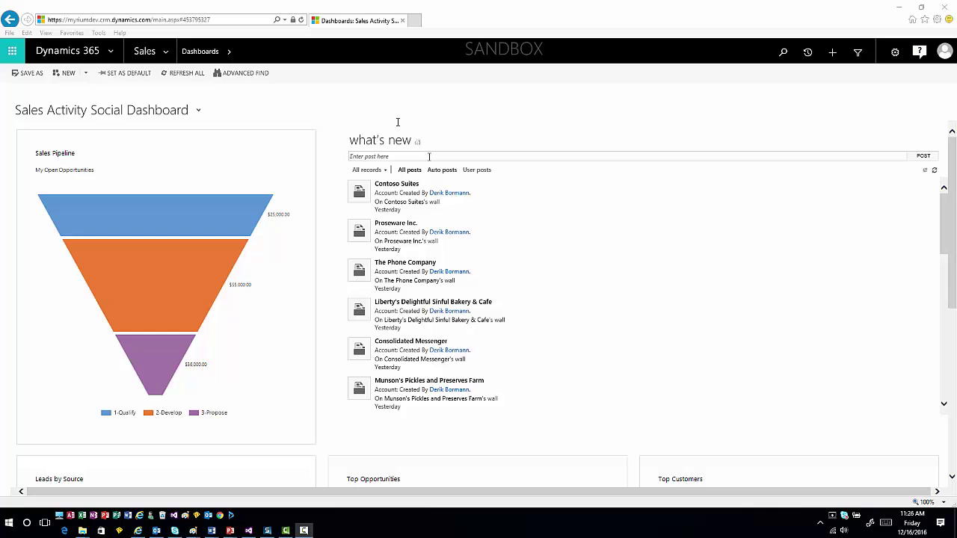
Go to the Dynamics 365 home page, then open the first Sales app under My apps
left_click(111, 57)
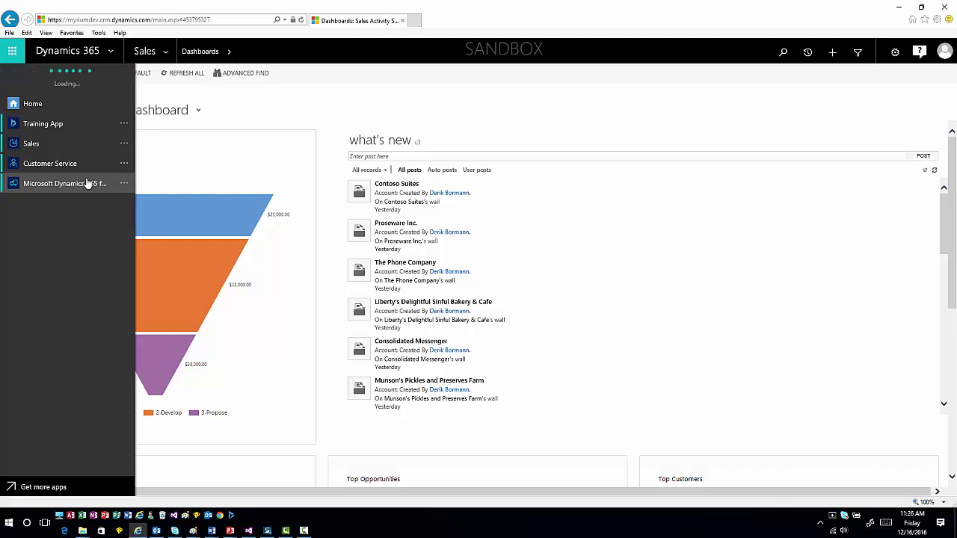
left_click(76, 108)
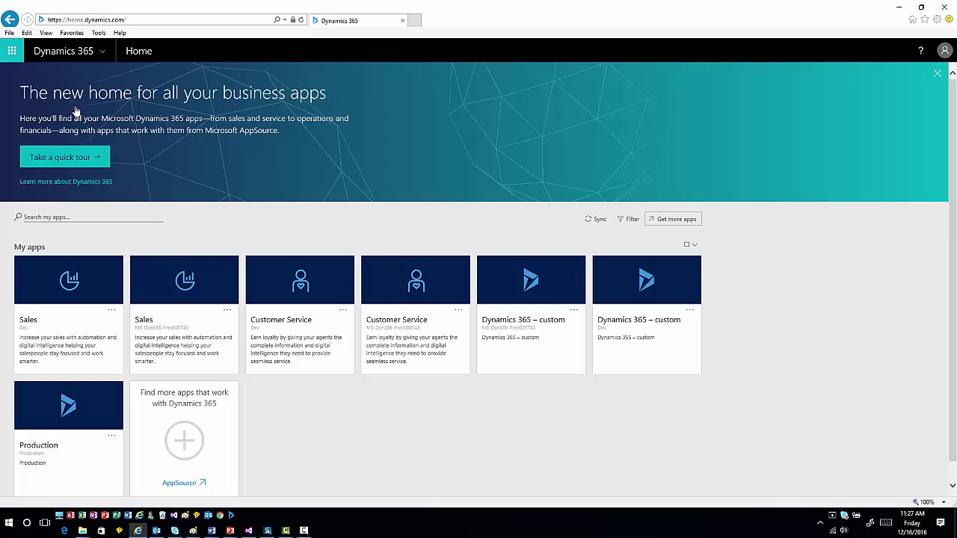
left_click(102, 55)
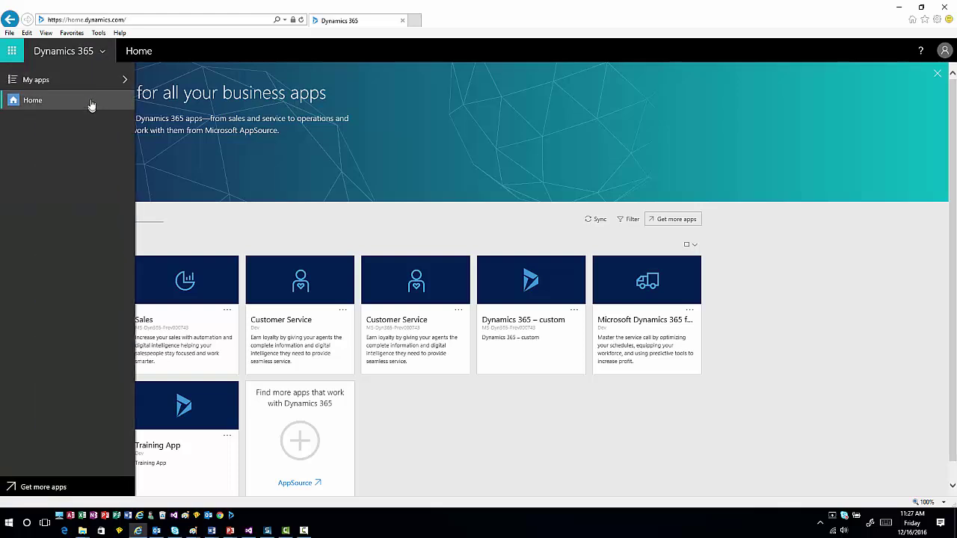
left_click(89, 87)
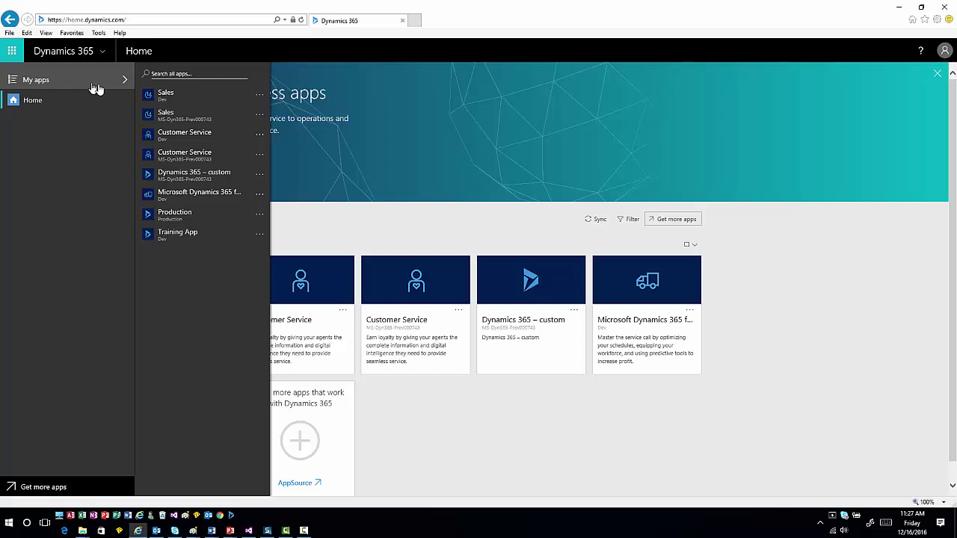
left_click(203, 100)
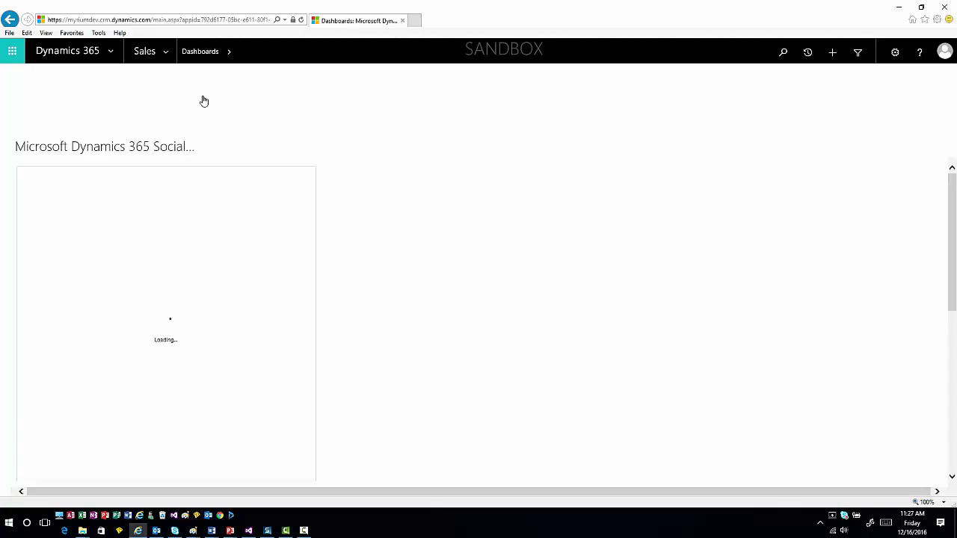
Show the Sales area menu listing My Work, Customers, Sales, Collateral, Marketing, Goals and Tools
left_click(111, 52)
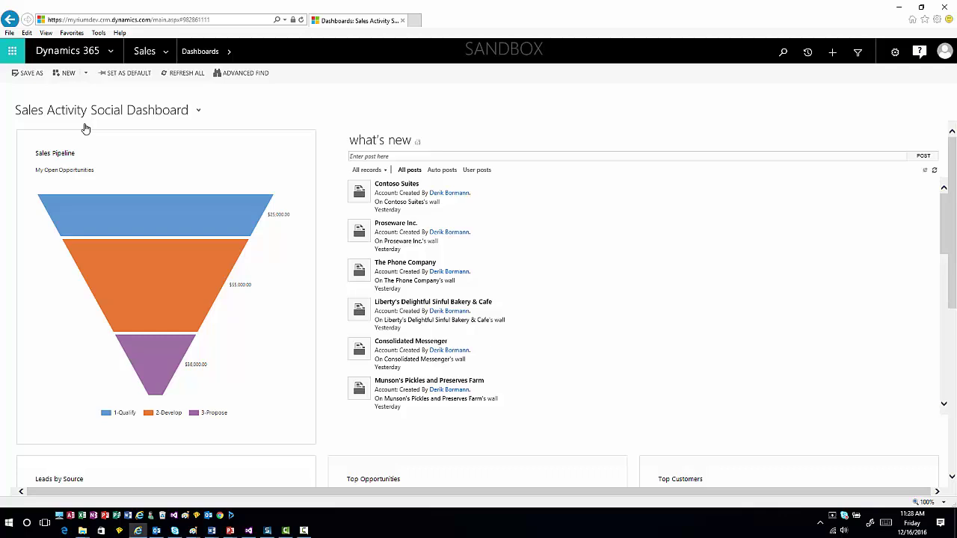
left_click(167, 55)
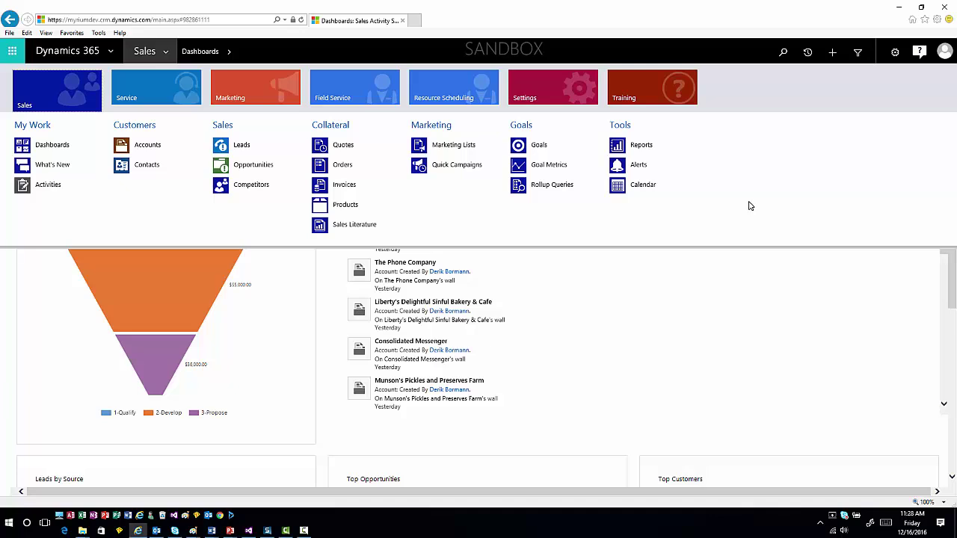
In Administration > System Settings, replace the default app name Training App with 'TOD App' and save
left_click(551, 97)
left_click(333, 143)
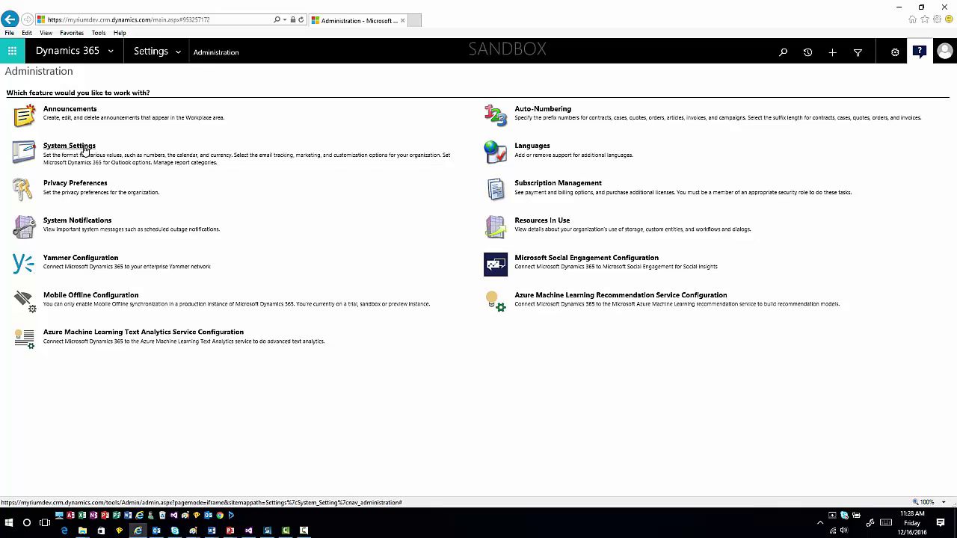
left_click(86, 154)
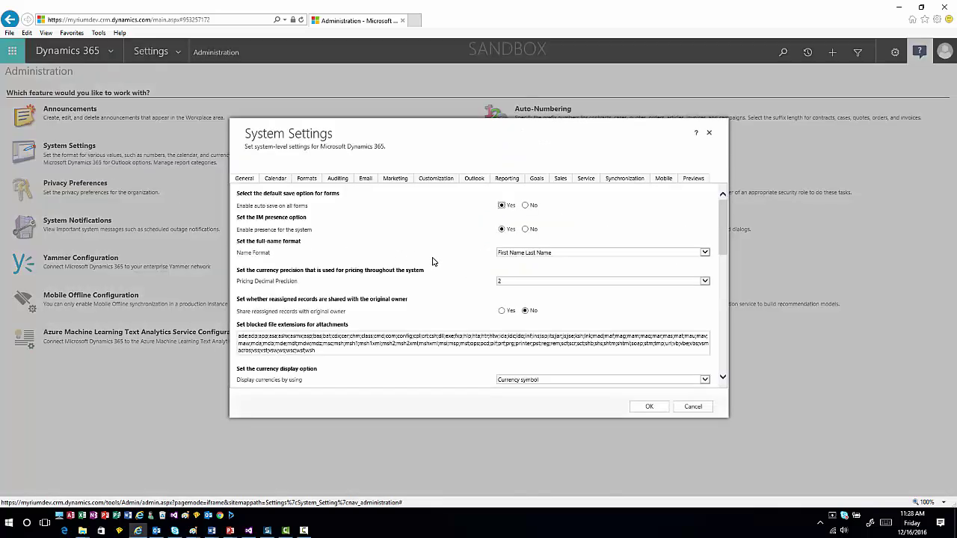
scroll(431, 276, "down", 1)
scroll(430, 289, "down", 10)
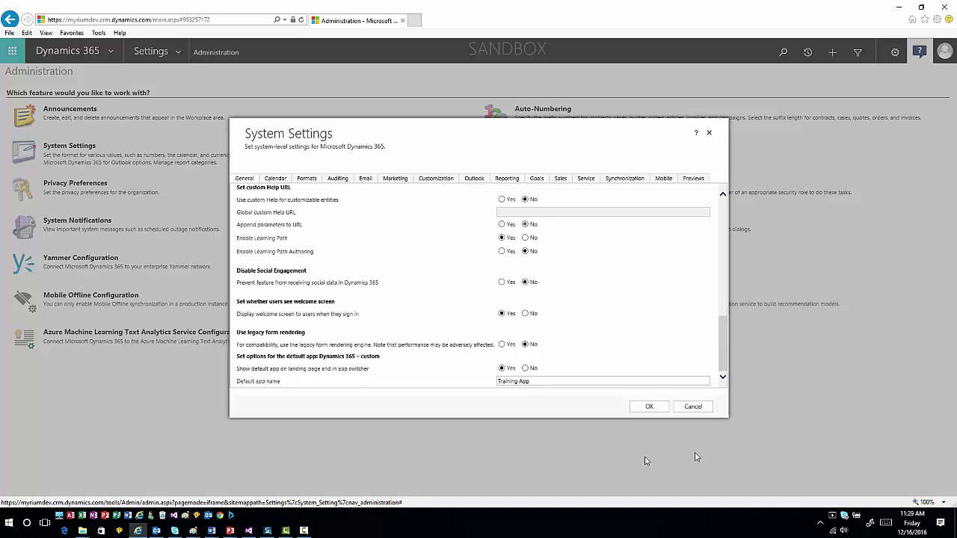
left_click_drag(531, 382, 473, 382)
type("TOD App")
left_click(631, 405)
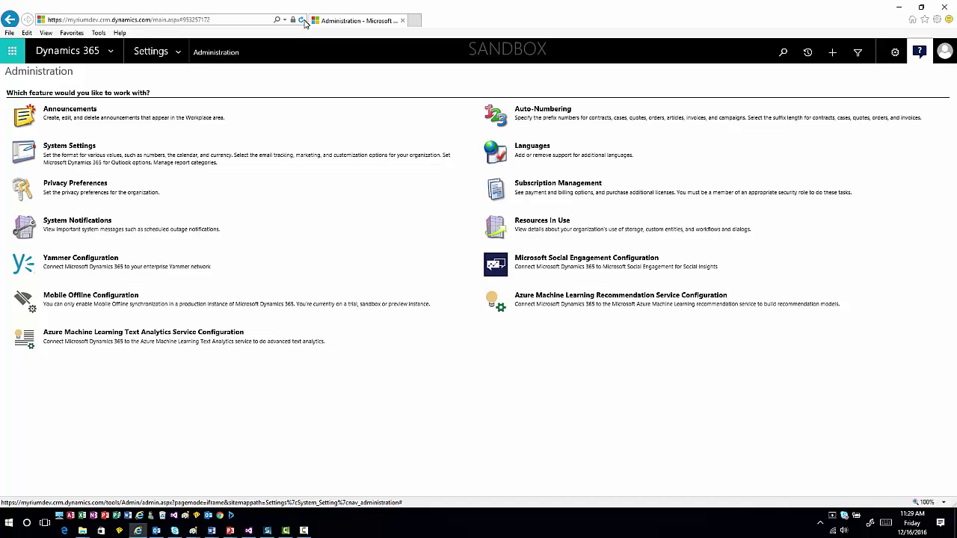
Reload the page and check that the app list now shows TOD APP instead of Training App
left_click(302, 21)
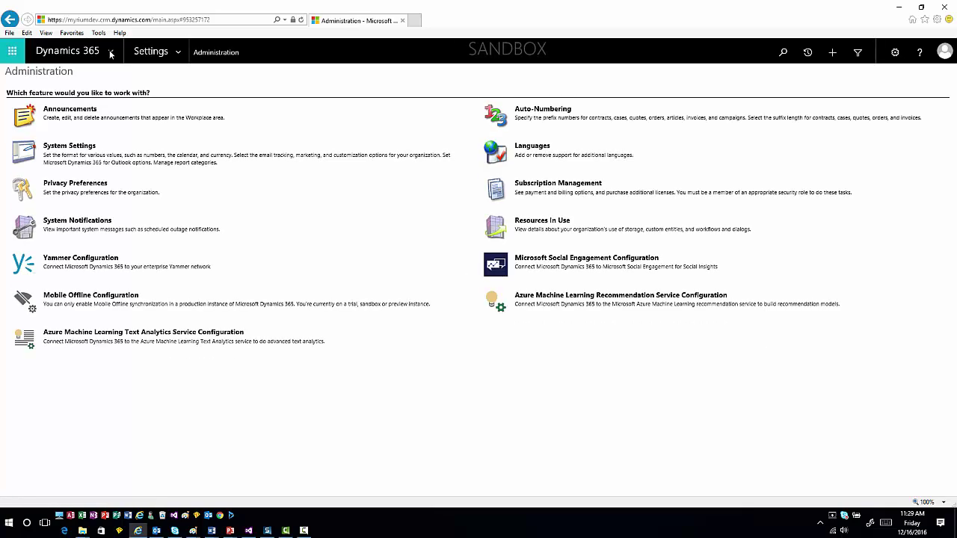
left_click(111, 52)
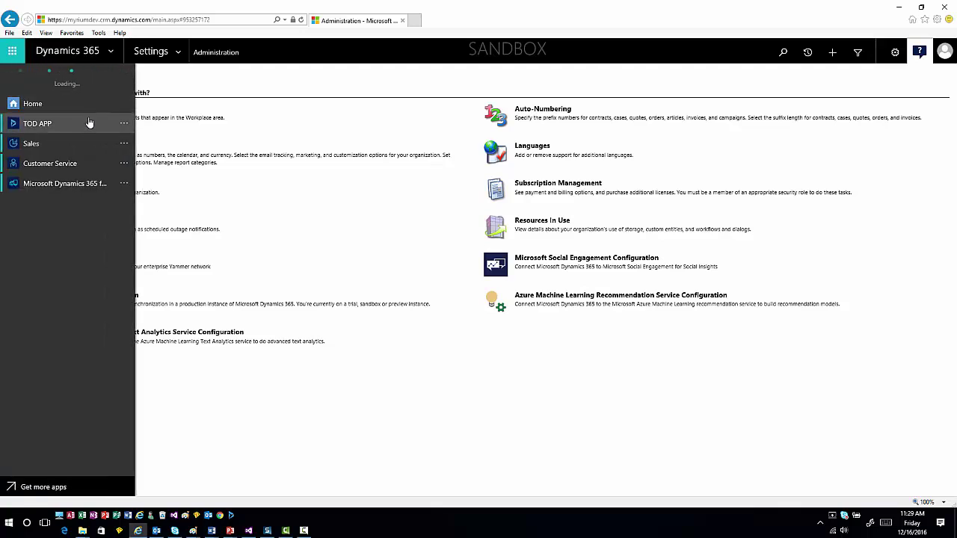
Go to My Apps under Settings > Application to list the four published apps
left_click(179, 57)
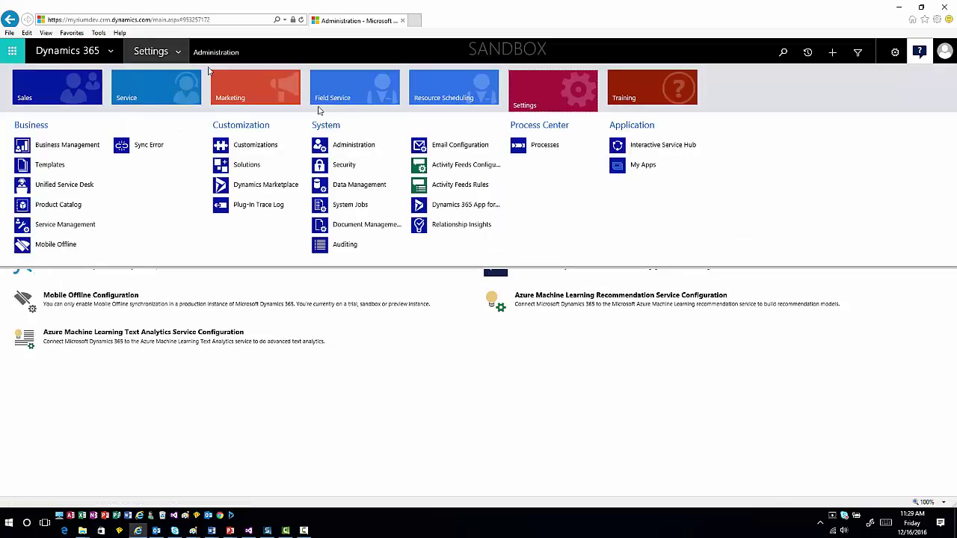
left_click(623, 173)
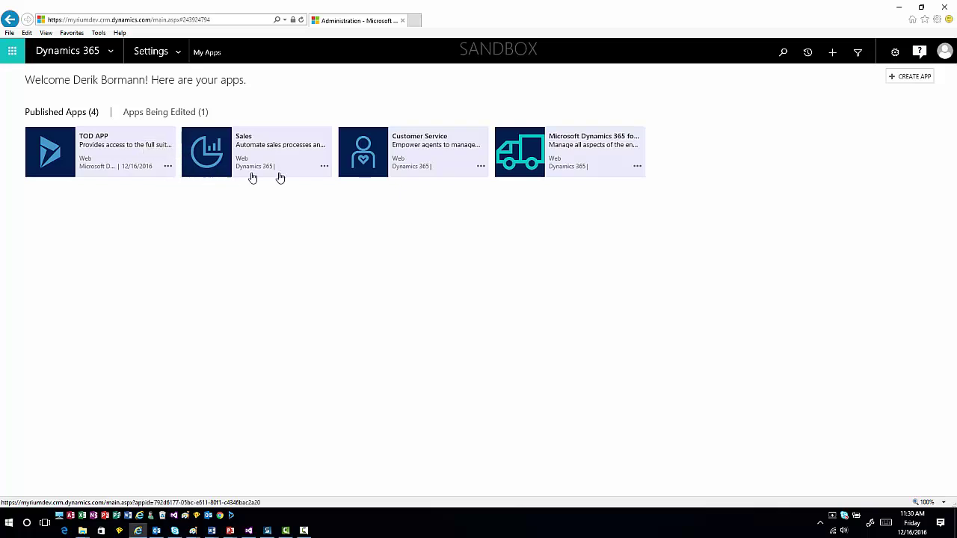
left_click(322, 171)
left_click(310, 200)
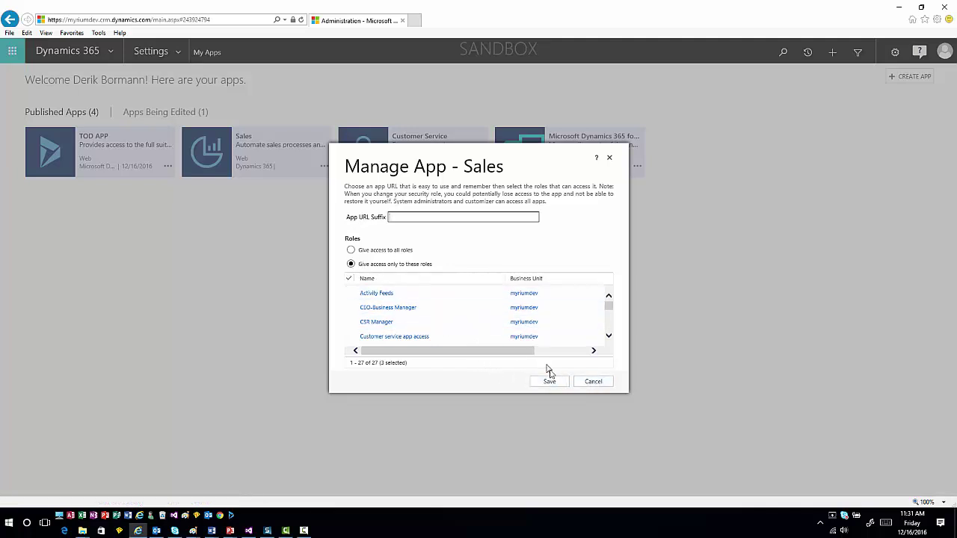
left_click(580, 384)
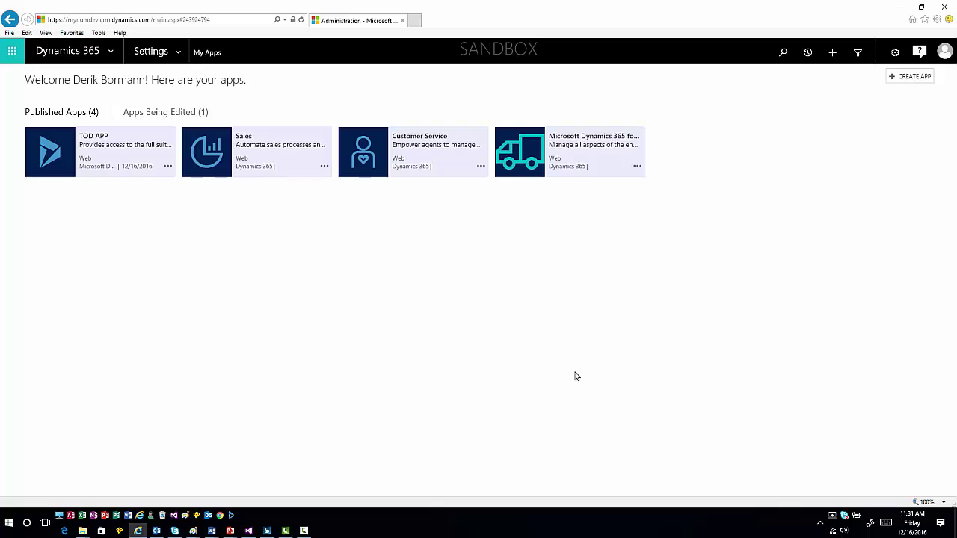
Open the Customer Service app in App Designer from its tile's options
left_click(481, 168)
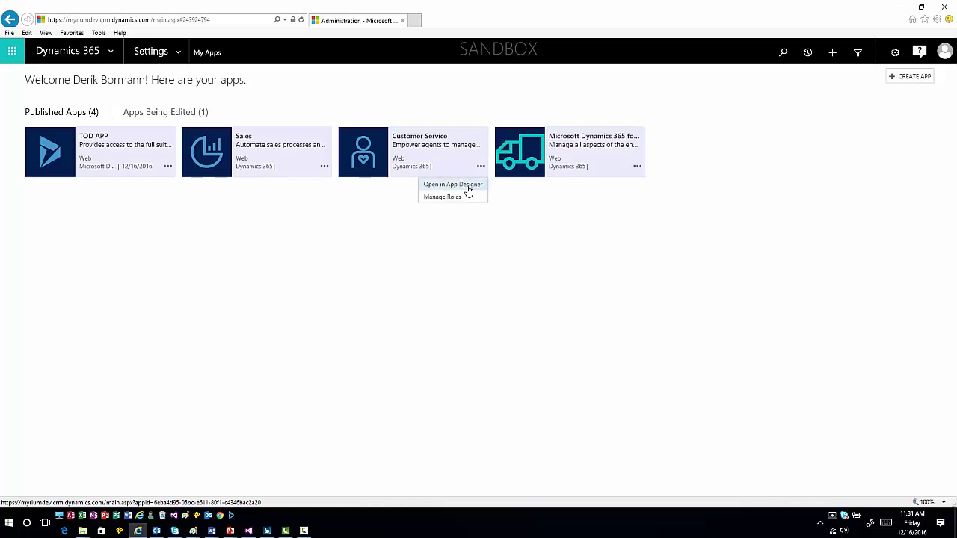
left_click(467, 186)
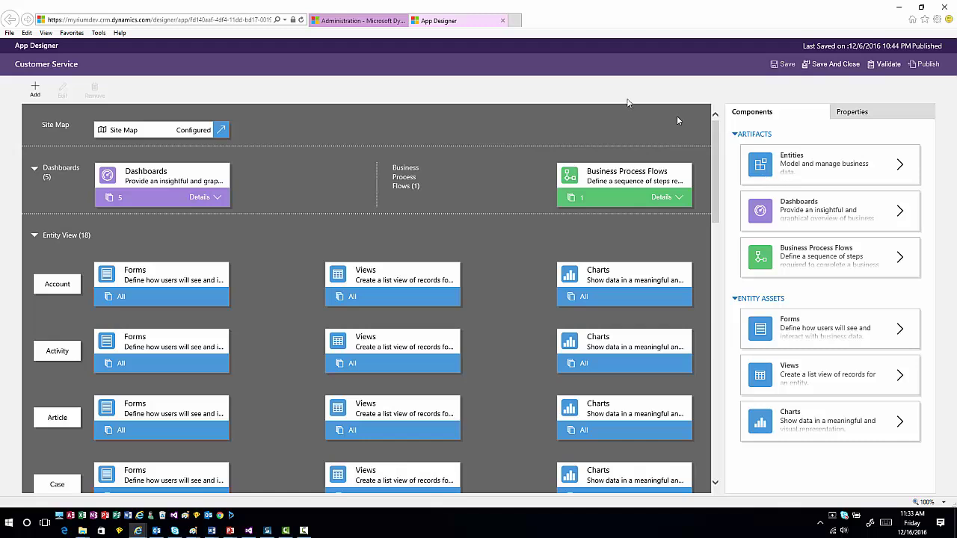
Uncheck Field Service Administrator Dashboard in the app's dashboard list and confirm its removal
left_click(181, 176)
scroll(186, 175, "down", 1)
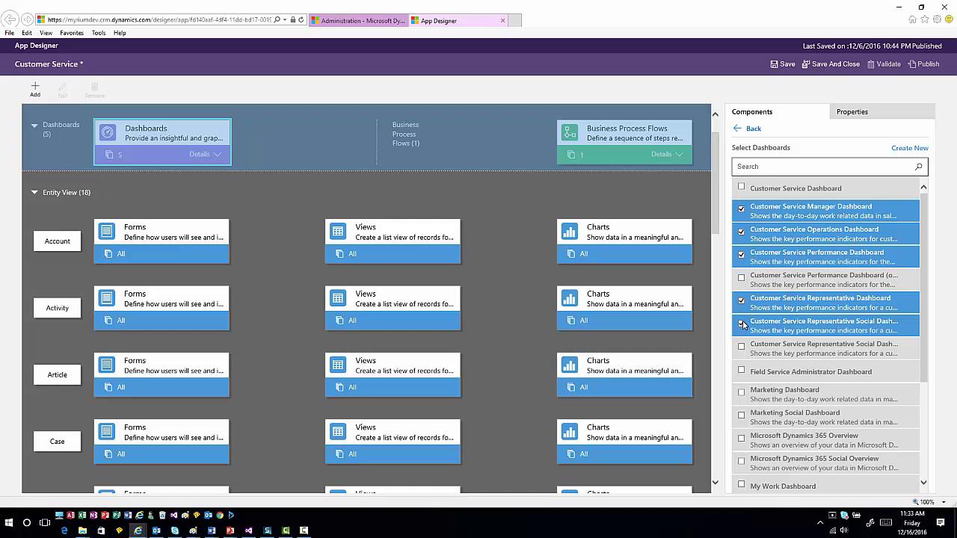
scroll(772, 351, "down", 1)
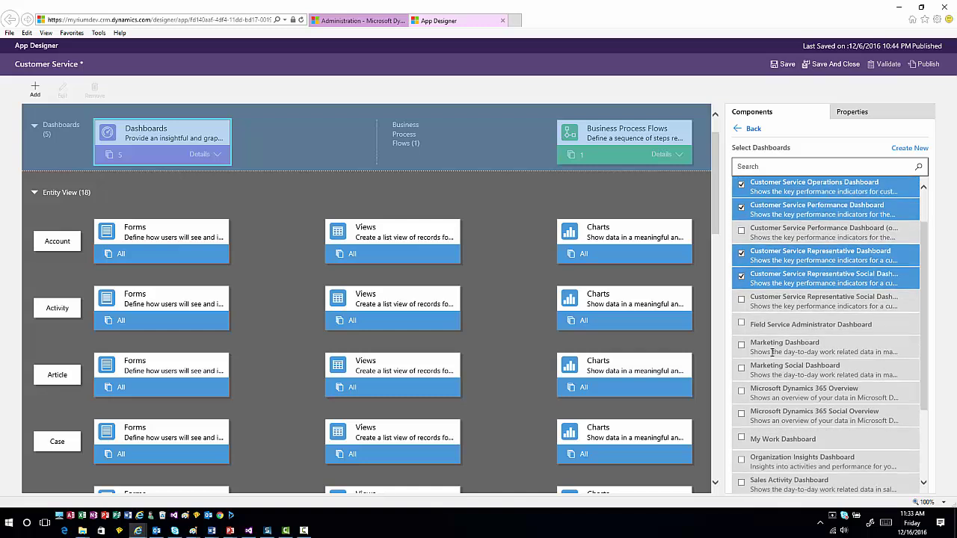
scroll(771, 350, "down", 1)
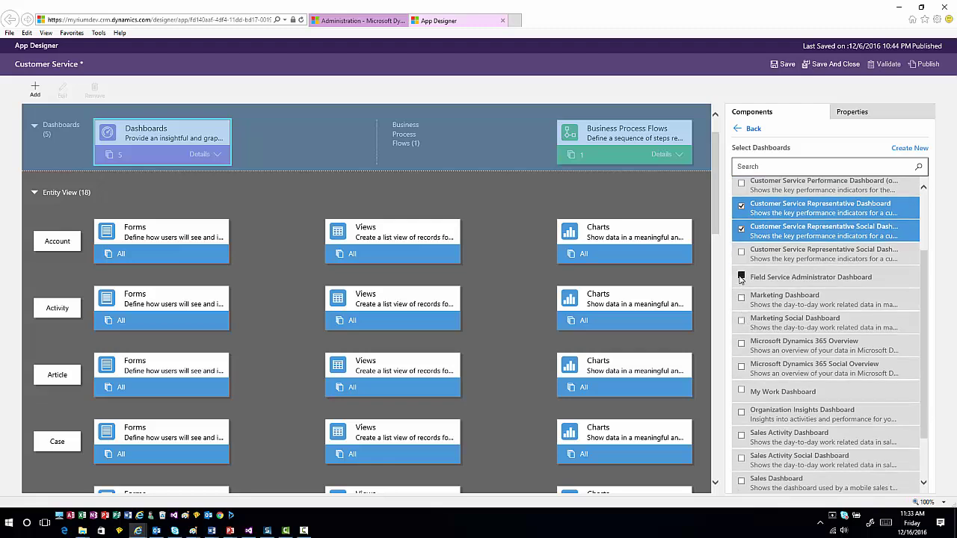
left_click(741, 276)
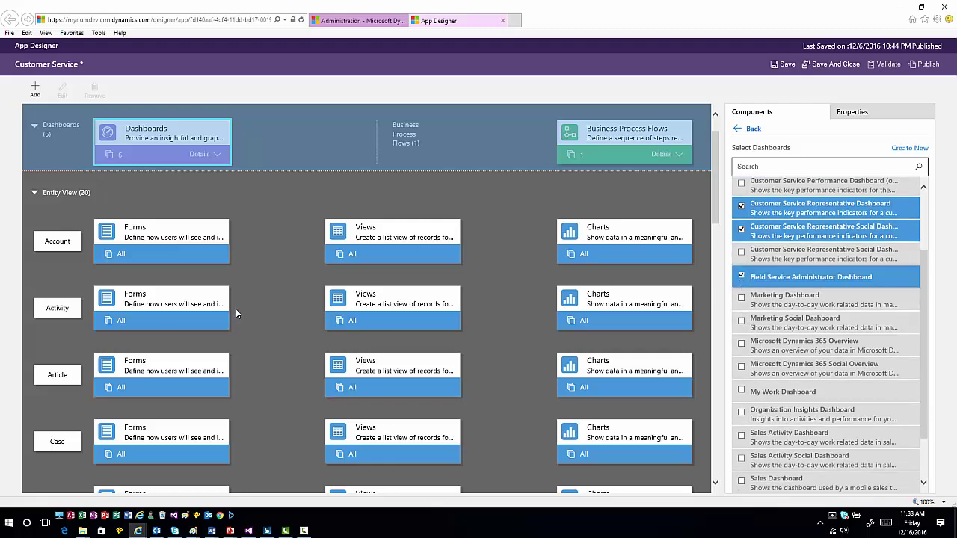
scroll(235, 308, "down", 3)
scroll(237, 305, "down", 6)
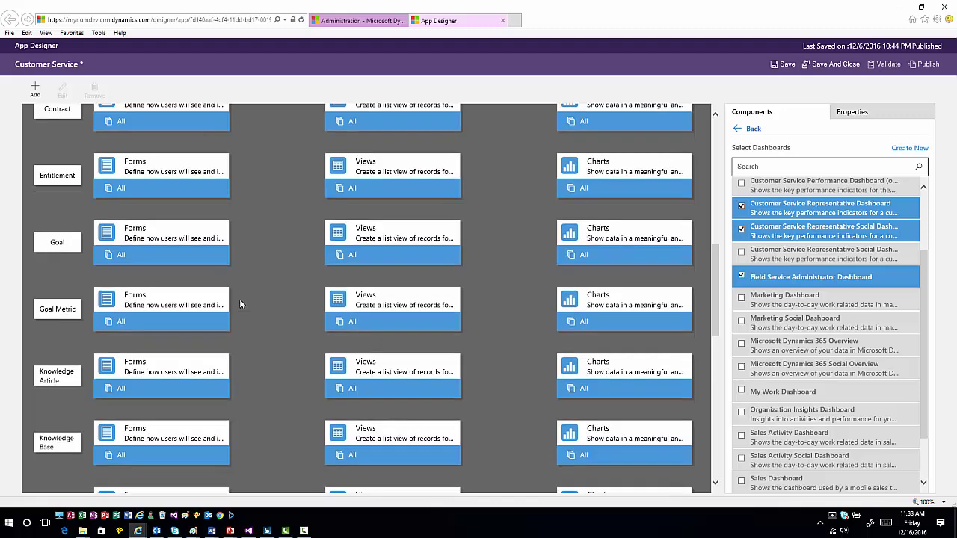
scroll(240, 299, "down", 10)
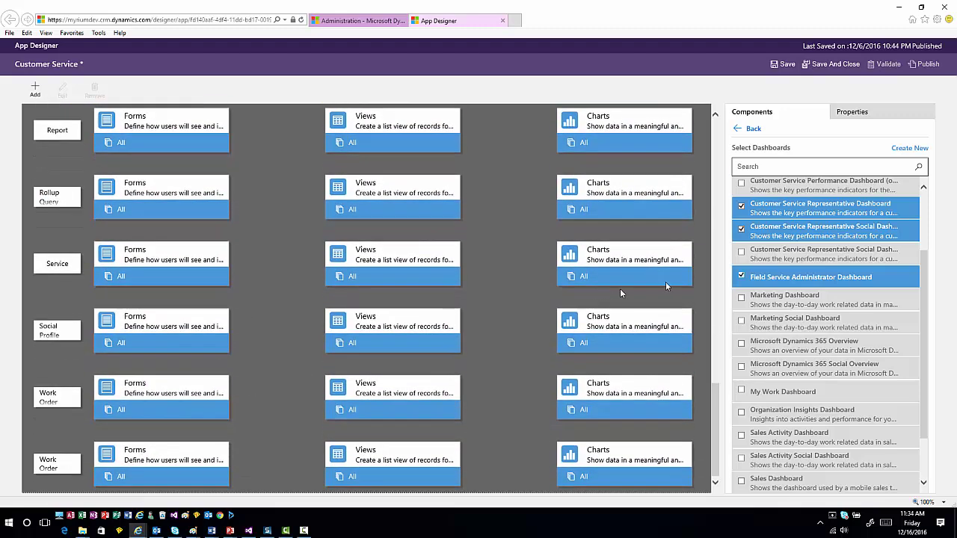
left_click(740, 275)
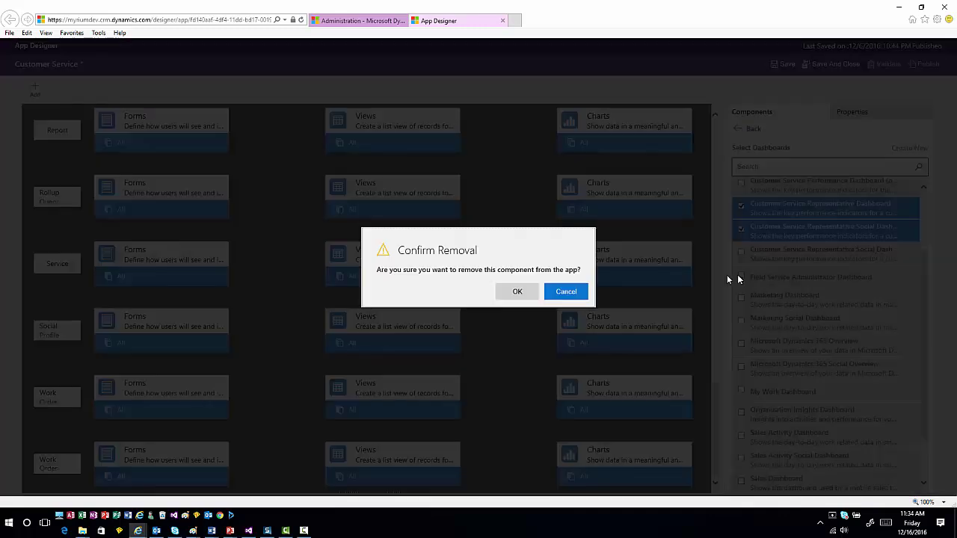
left_click(518, 293)
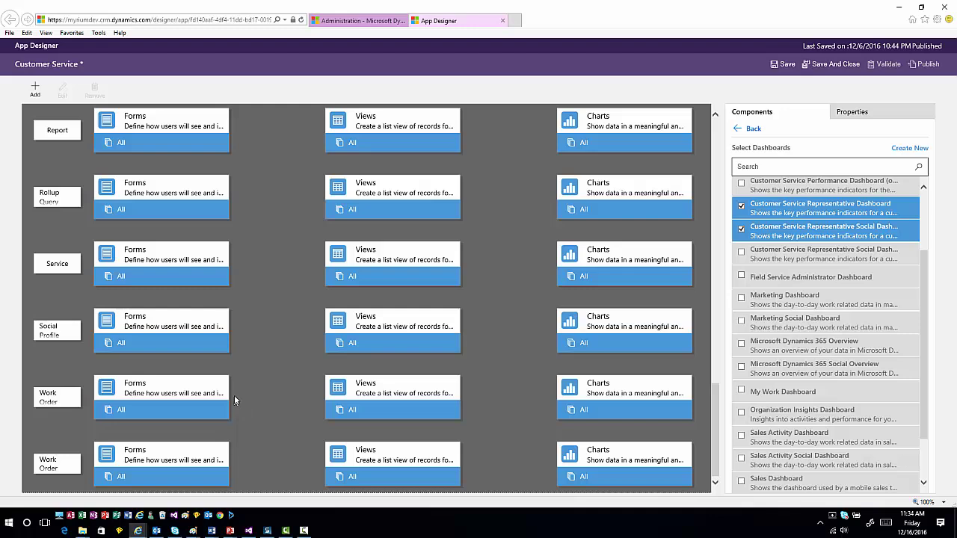
scroll(234, 401, "up", 15)
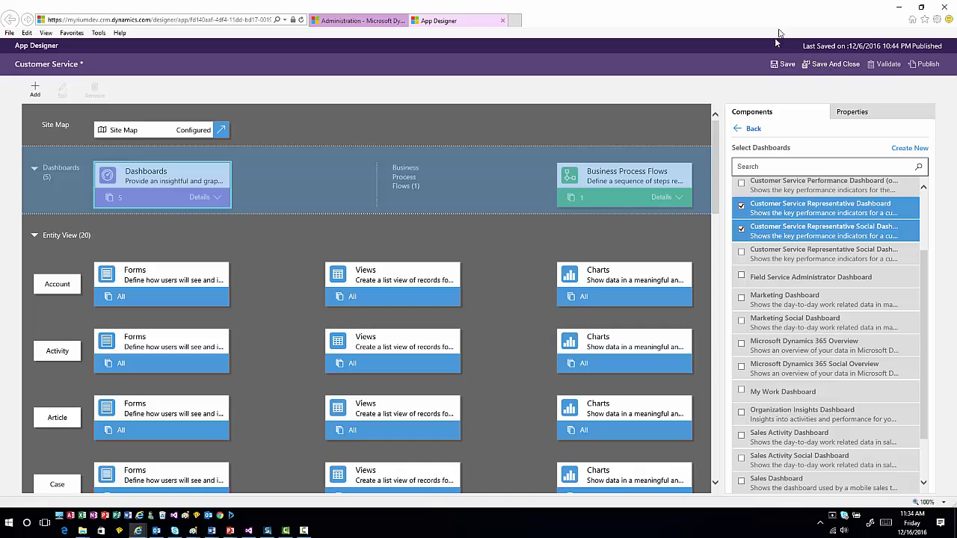
Review the app's business process flows, then list the Account entity's main, quick view and quick create forms
left_click(752, 129)
left_click(620, 182)
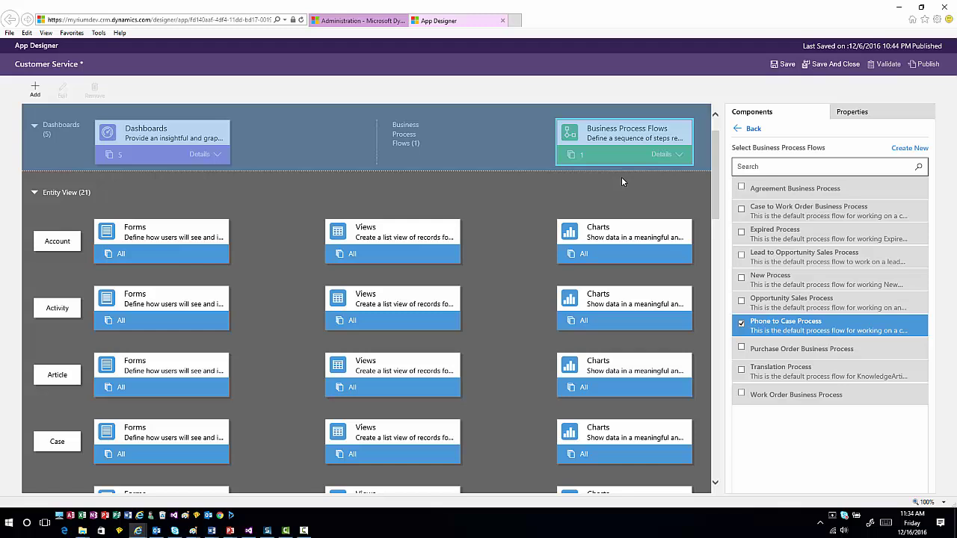
left_click(163, 236)
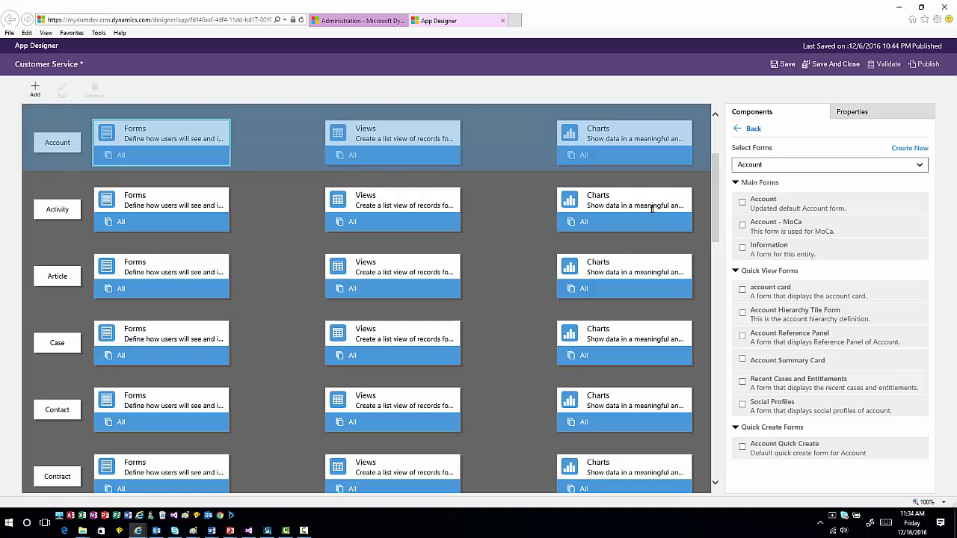
Check, then uncheck the Account main form and confirm removal, then view the app's properties
left_click(742, 203)
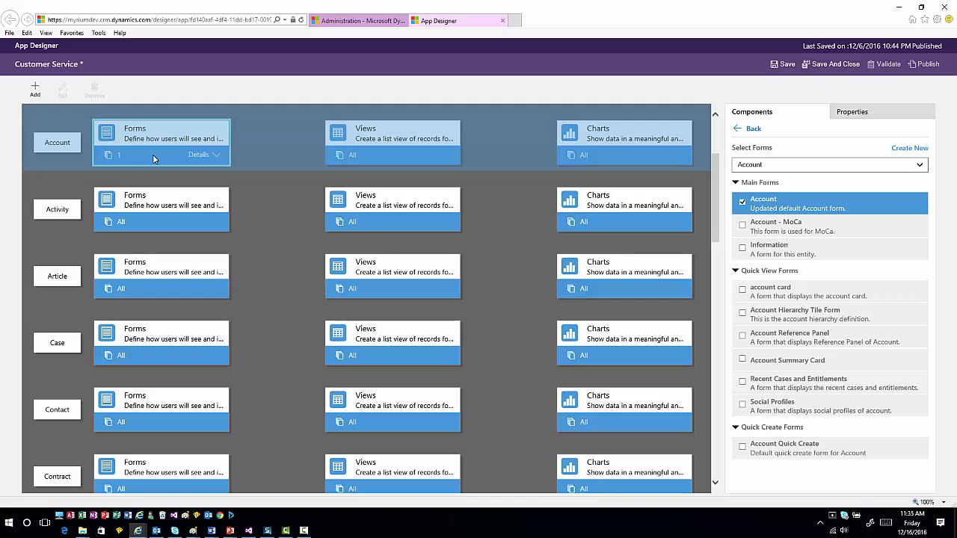
left_click(741, 203)
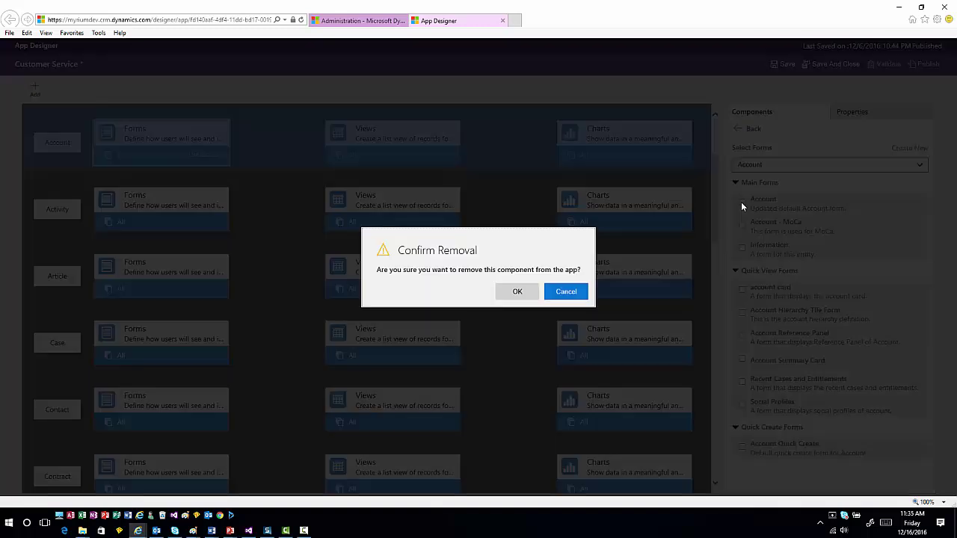
left_click(508, 293)
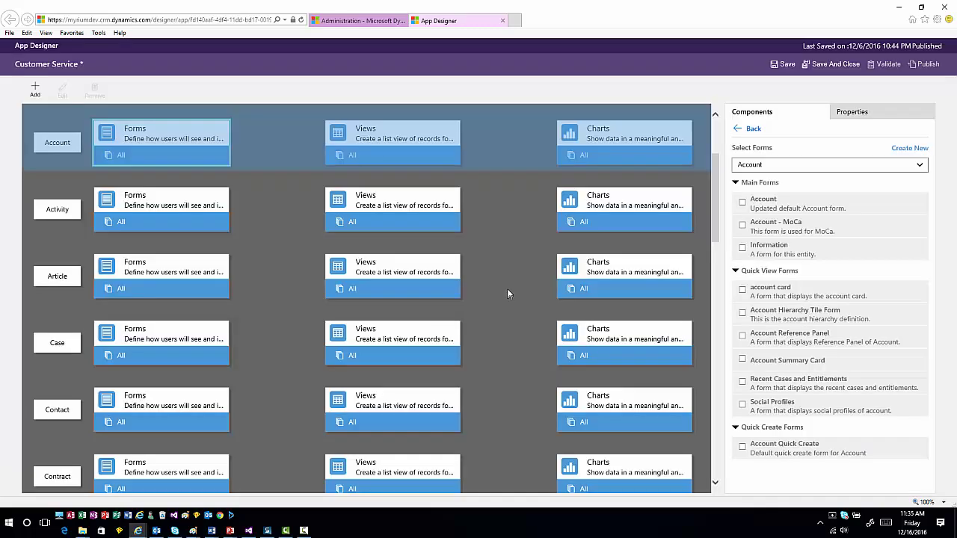
left_click(855, 113)
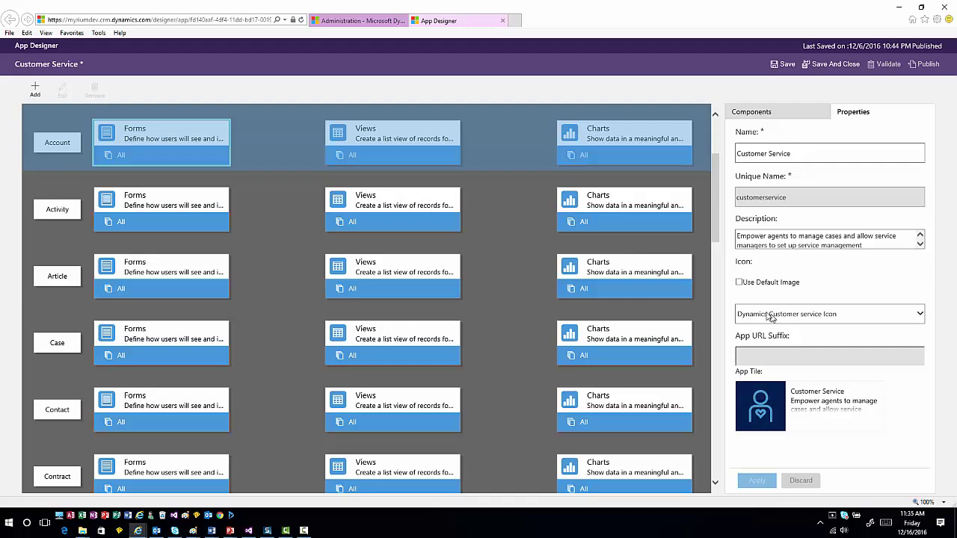
scroll(487, 275, "up", 4)
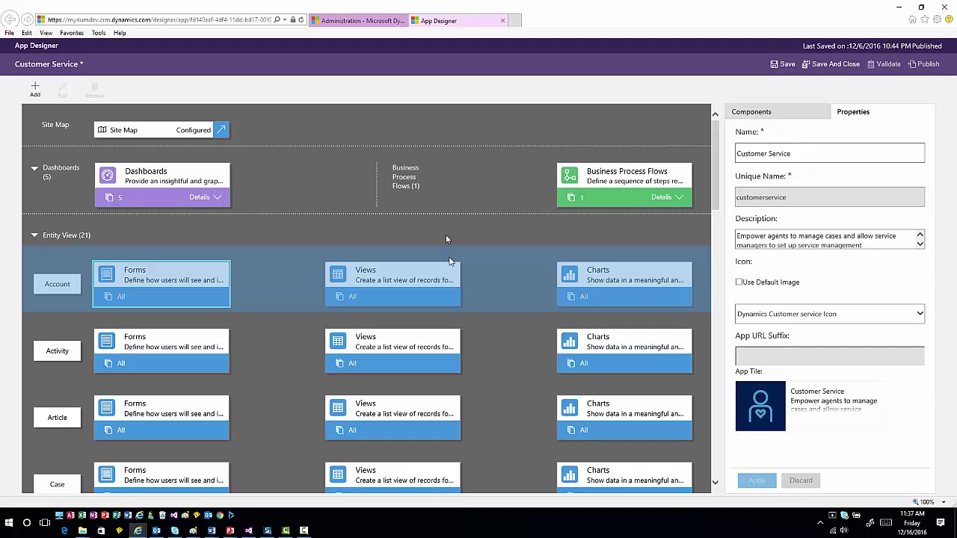
Return to the Components catalogue of artifact and entity asset tiles by selecting an empty canvas area
left_click(151, 133)
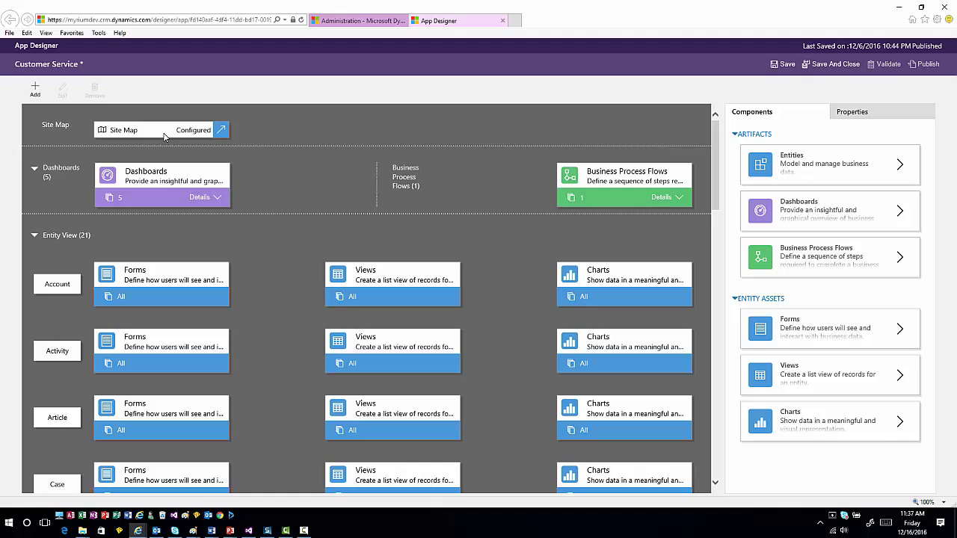
Leave the App Designer without saving and go to Settings > Customizations > Solutions
left_click(502, 21)
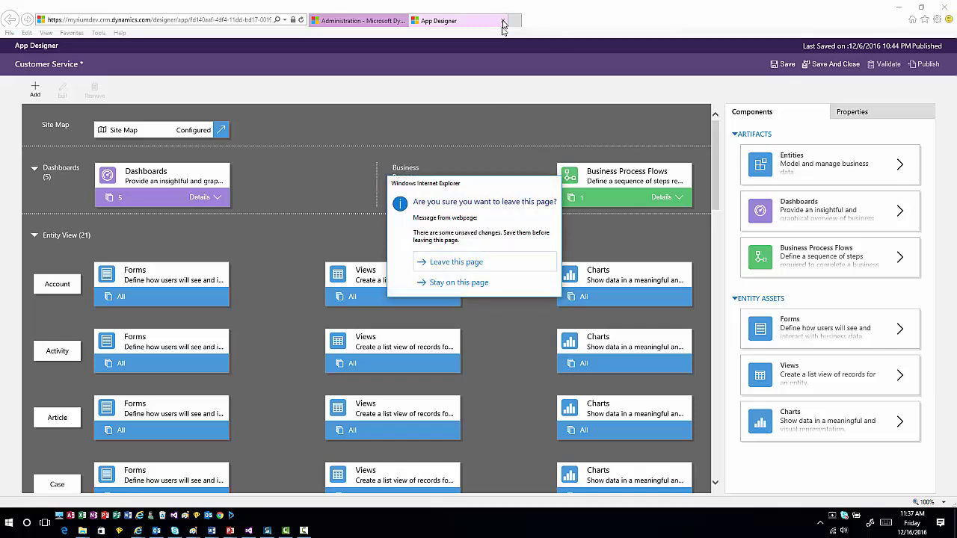
left_click(454, 262)
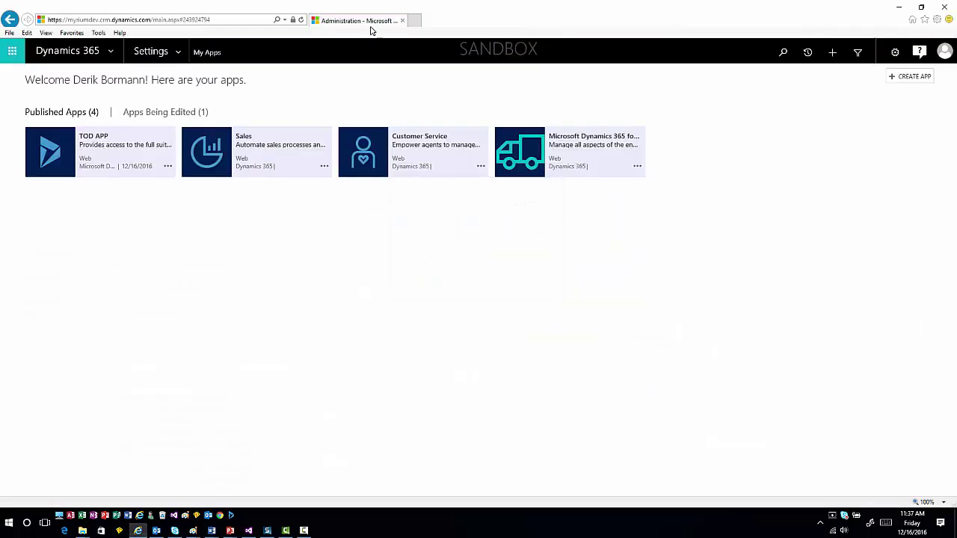
left_click(177, 50)
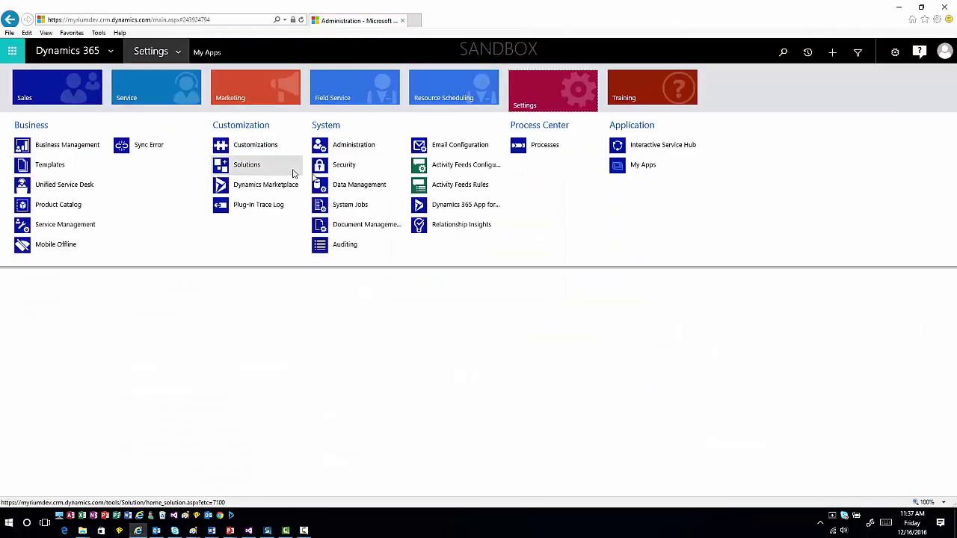
left_click(253, 149)
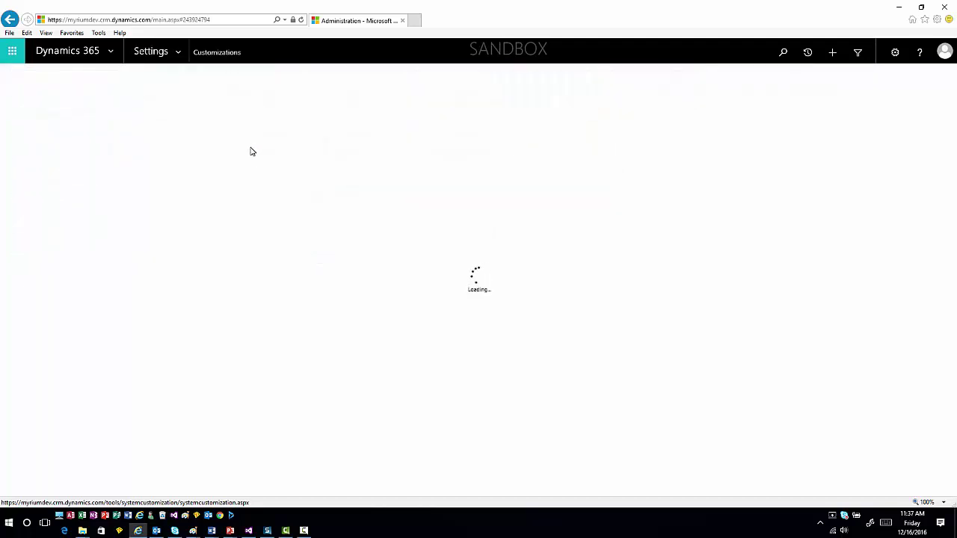
left_click(58, 146)
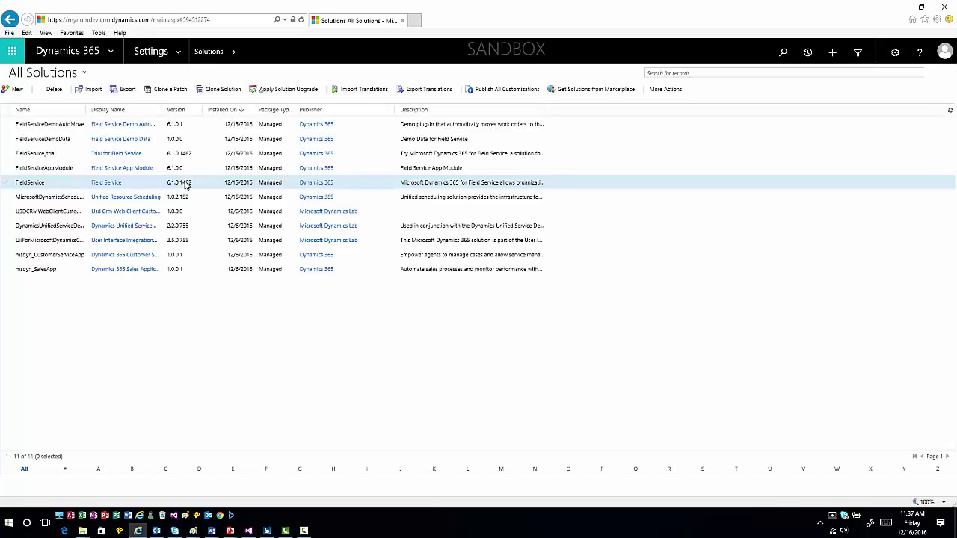
Create a new solution 'TOD Sample' (name TODSample) with the default publisher and version 1.0.0.0
left_click(21, 91)
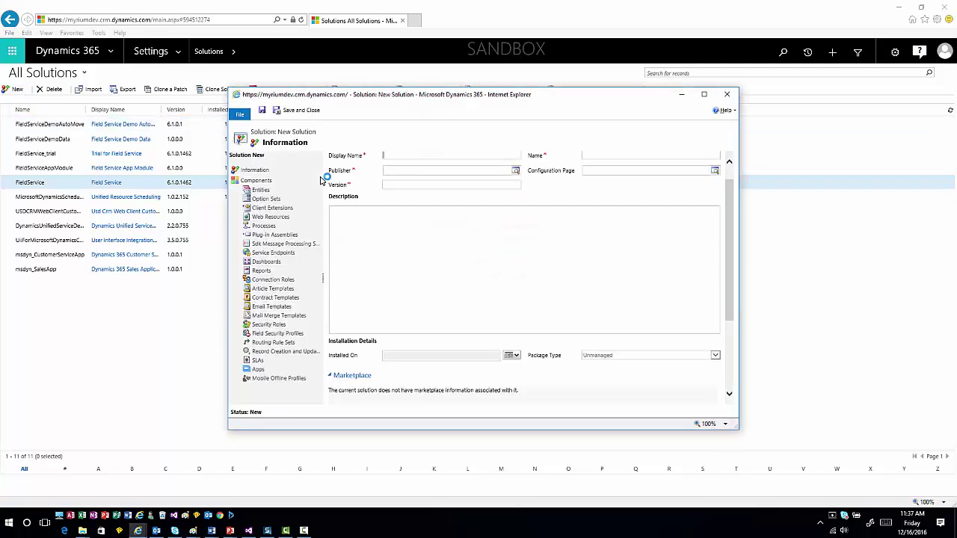
type("TOD Sample")
key("Tab")
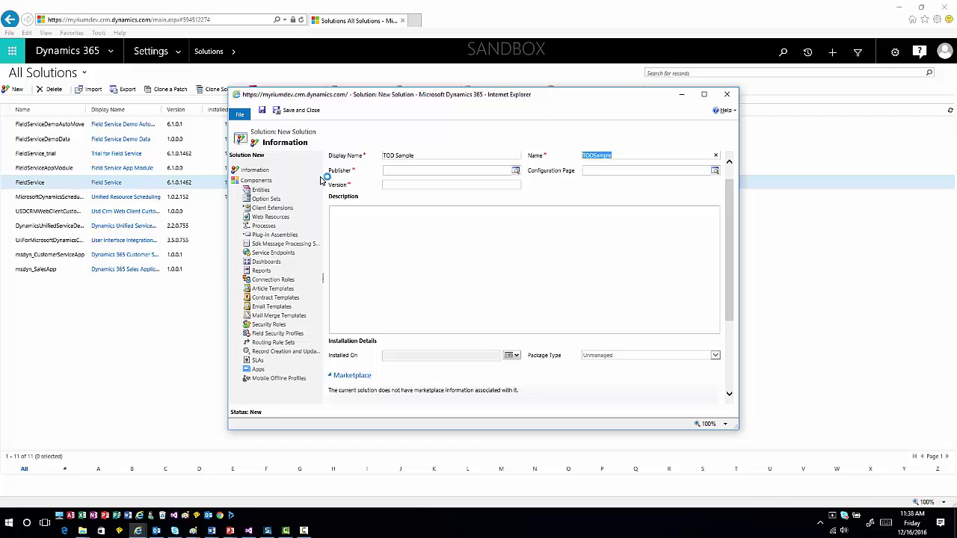
left_click(515, 171)
left_click(435, 183)
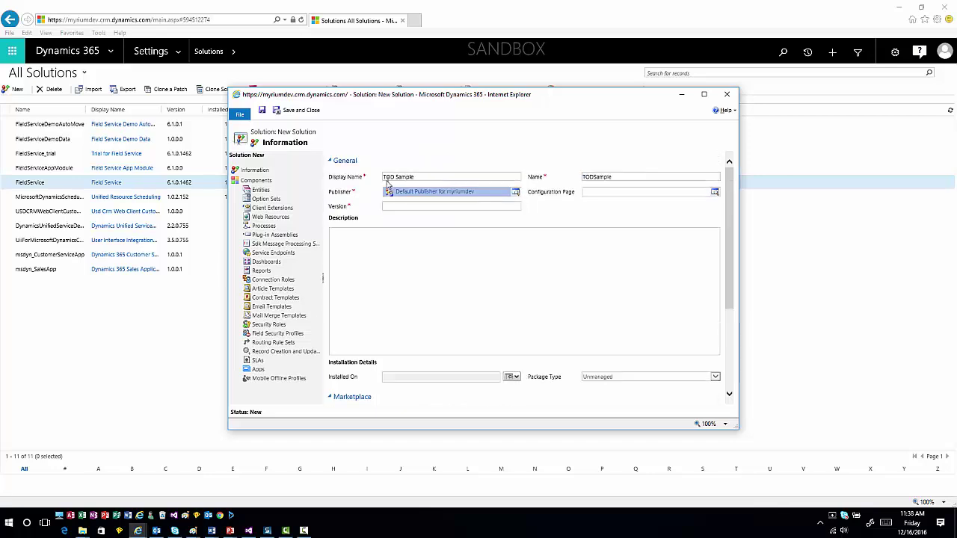
left_click(390, 207)
type("1.0")
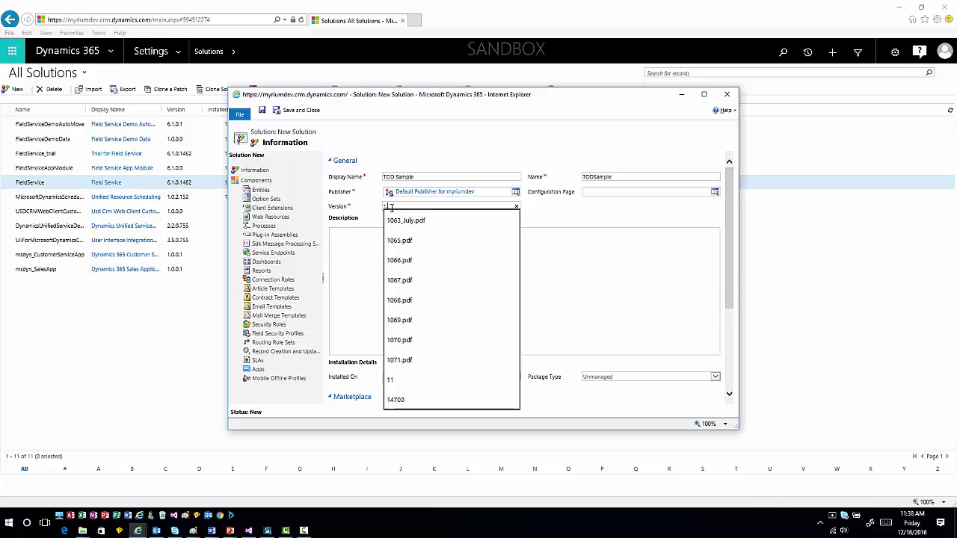
type(".0.0")
key("Tab")
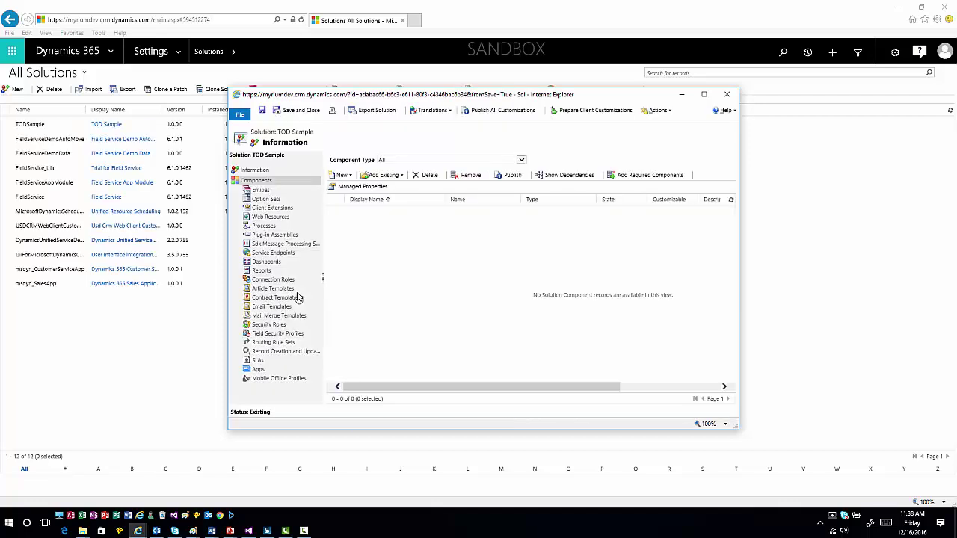
Add the existing Sales app to the solution's Apps components
left_click(258, 370)
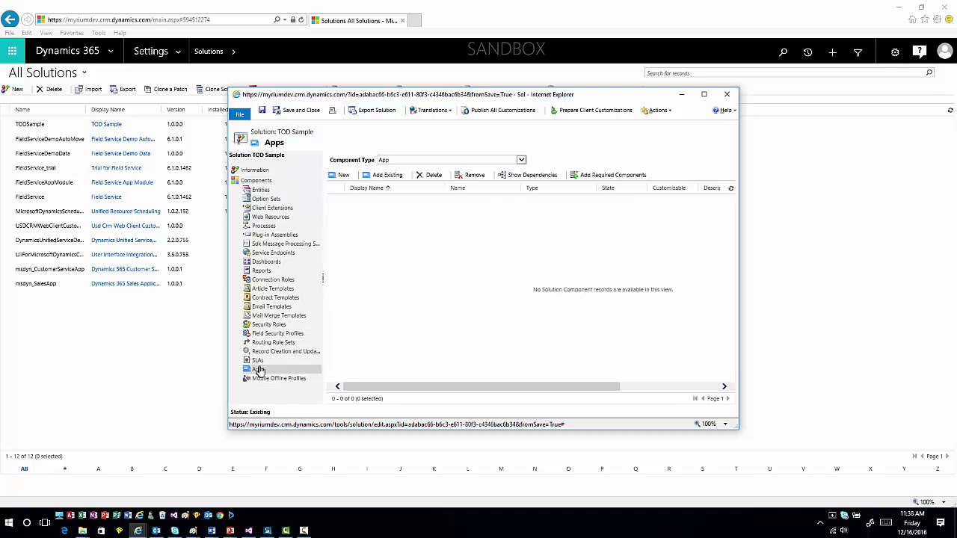
left_click(387, 177)
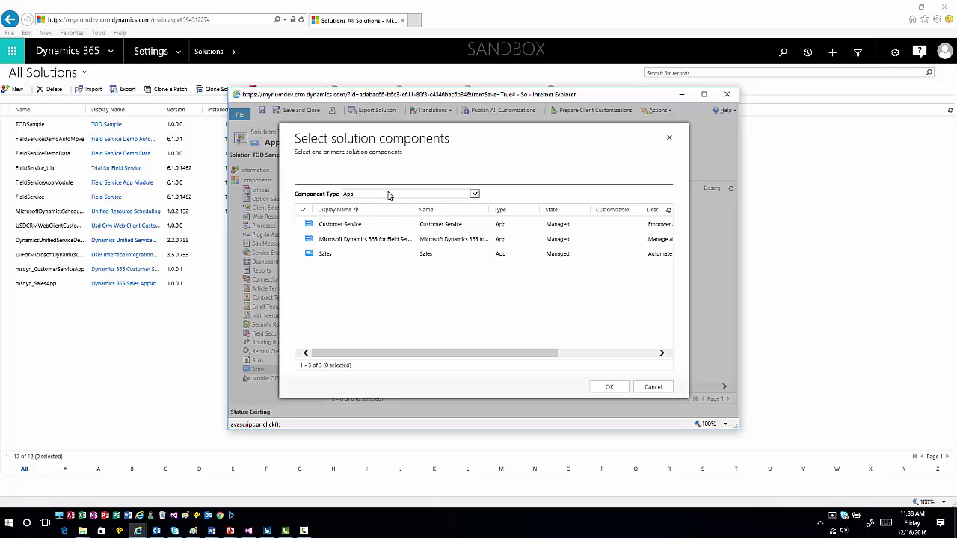
left_click(364, 254)
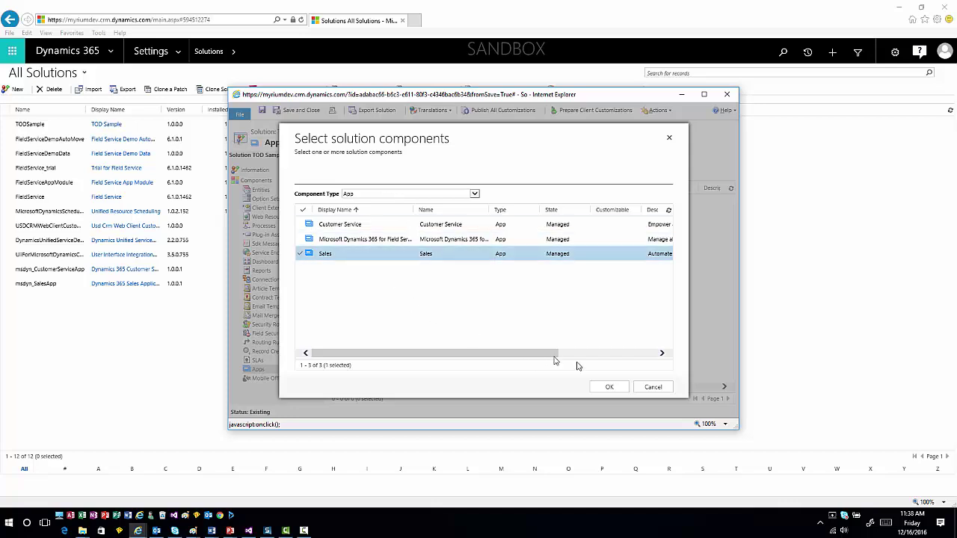